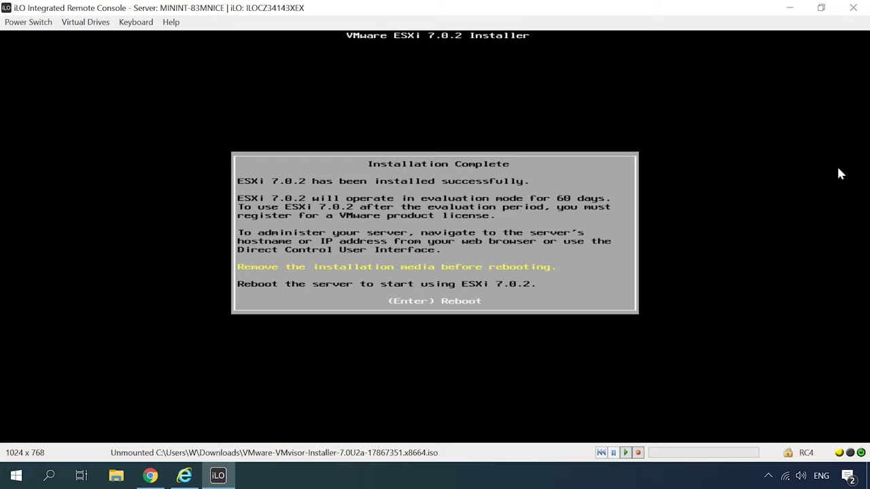
# Reboot the server after the ESXi installation, then log in to system customization as root with the account password
pyautogui.press('Return')
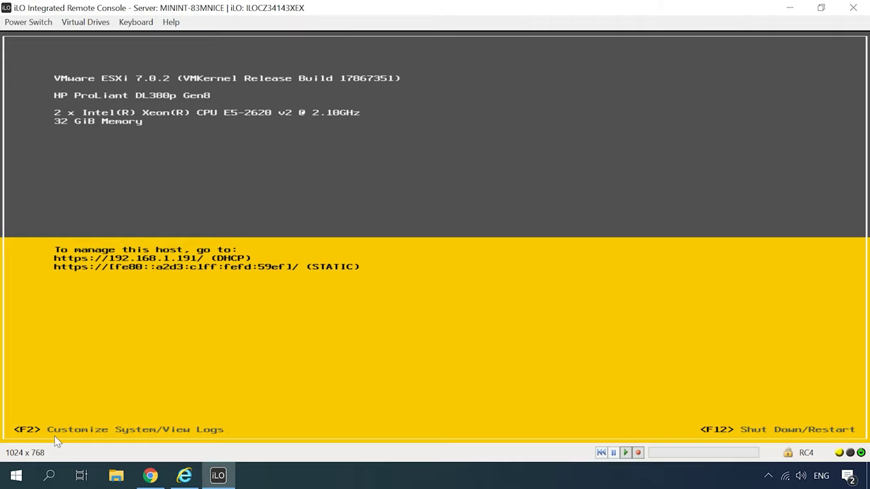
pyautogui.press('F2')
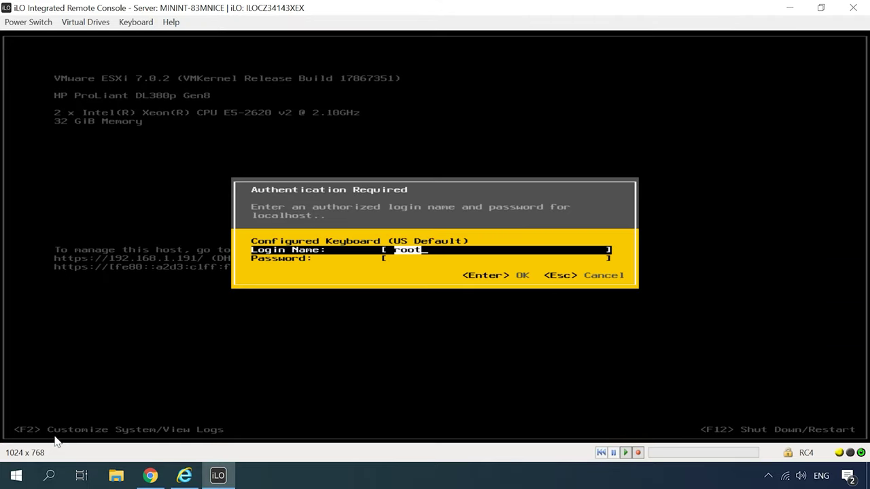
pyautogui.press('Tab')
pyautogui.write('*********')
pyautogui.press('Return')
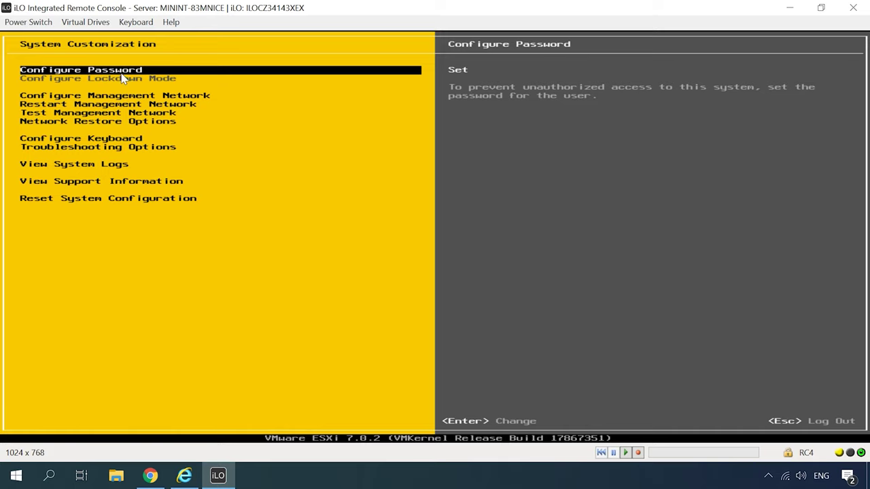
# Look through the System Customization options, from the management network settings down past the system logs
pyautogui.press('Down')
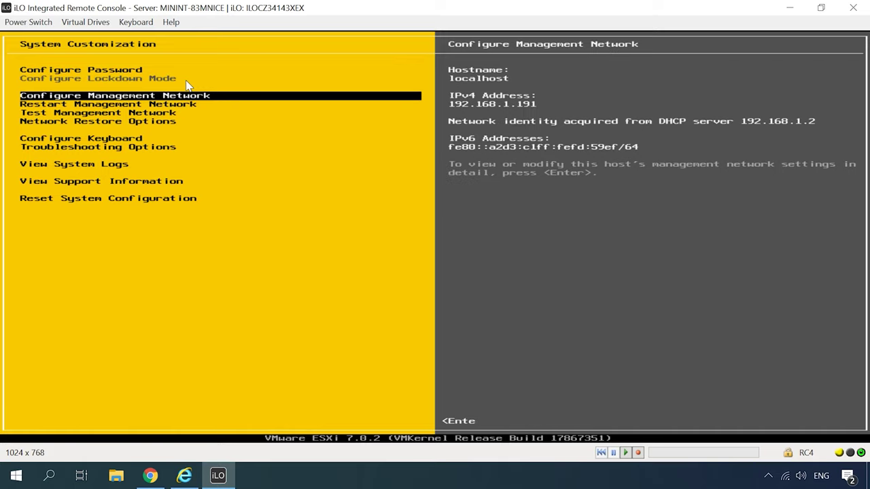
pyautogui.press('Down')
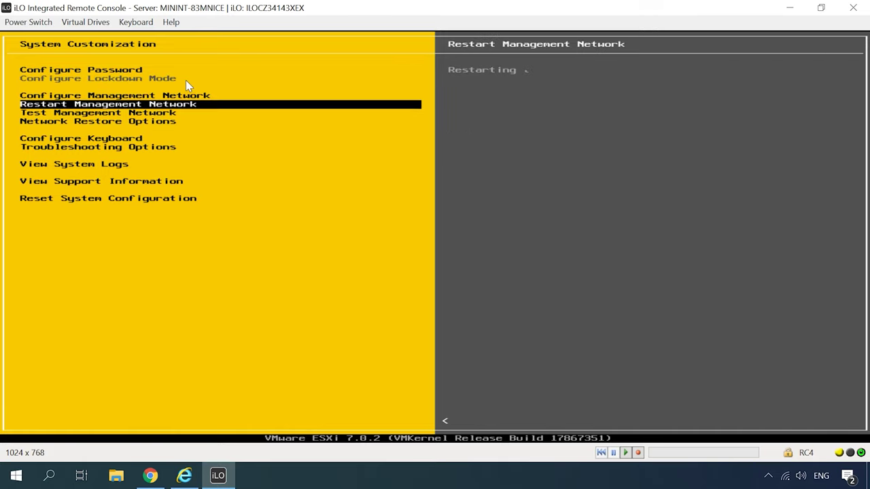
pyautogui.press('Down')
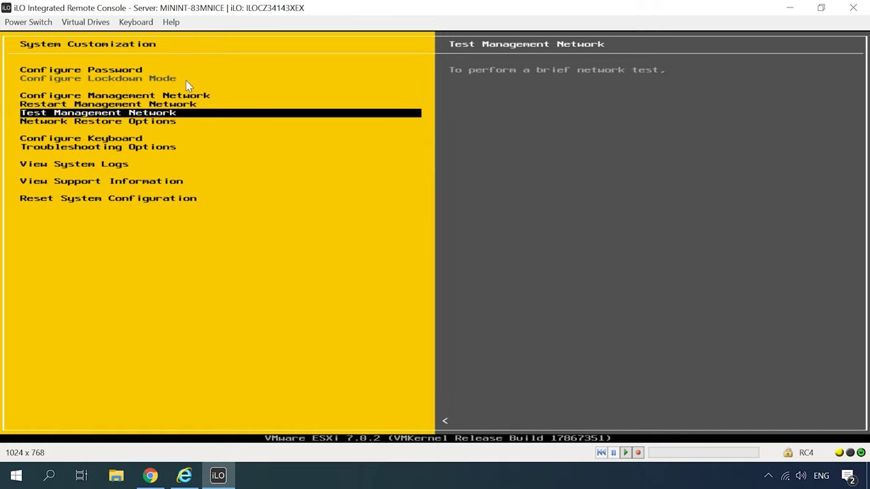
pyautogui.press('Down')
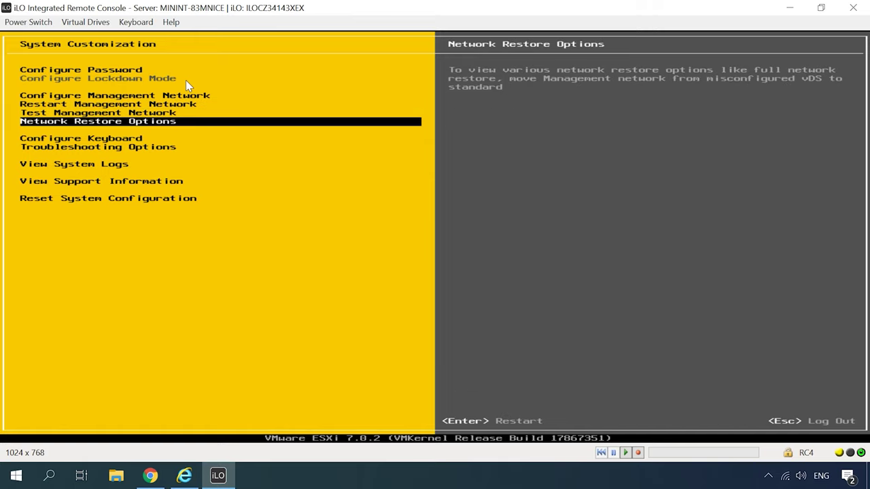
pyautogui.press('Down')
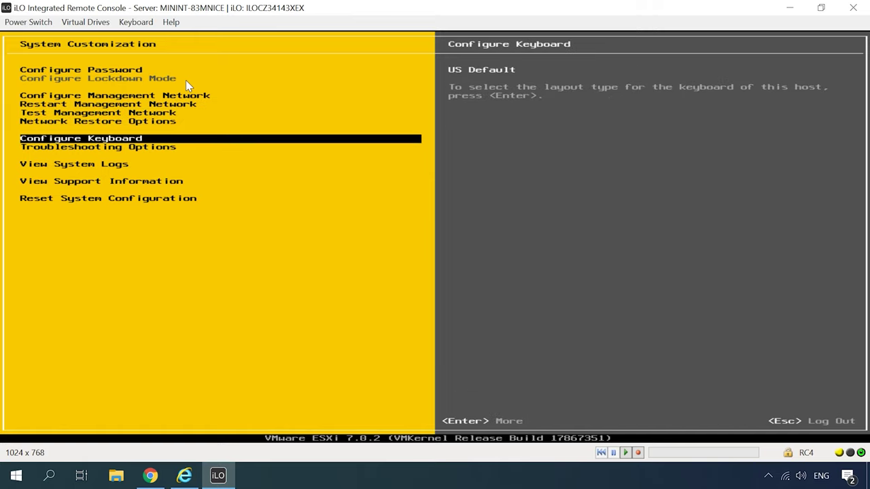
pyautogui.press('Down')
pyautogui.press('Down')
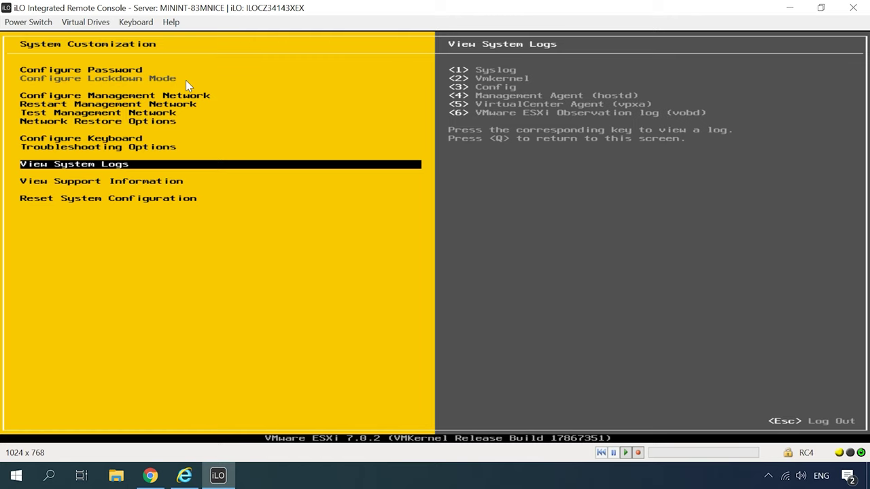
pyautogui.press('Down')
pyautogui.press('Down')
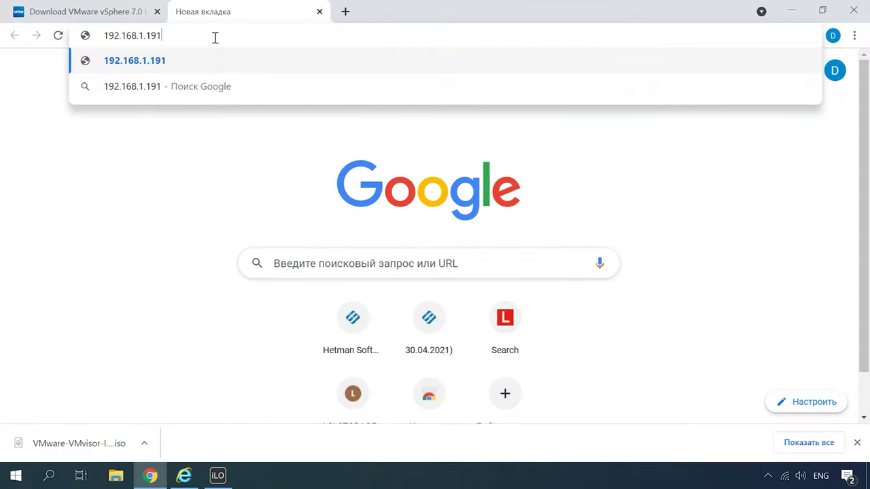
# Switch to Chrome and open the host's web interface at 192.168.1.191, proceeding past the certificate warning
pyautogui.press('Return')
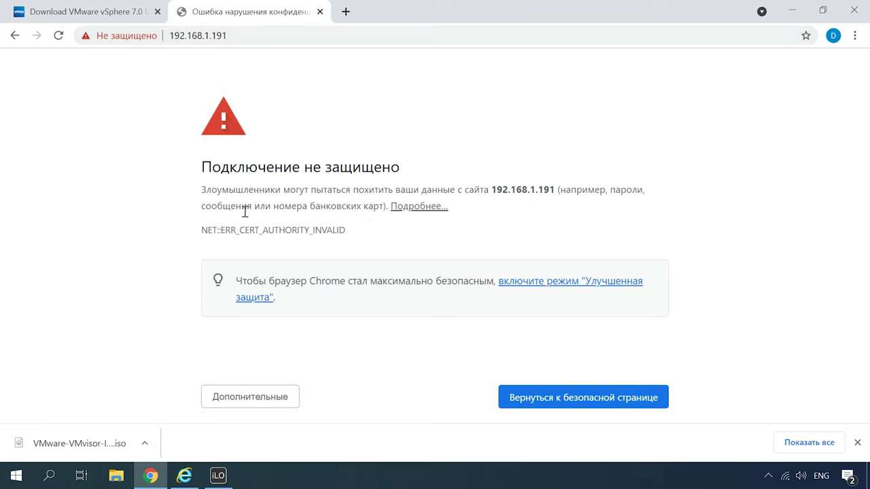
pyautogui.click(272, 397)
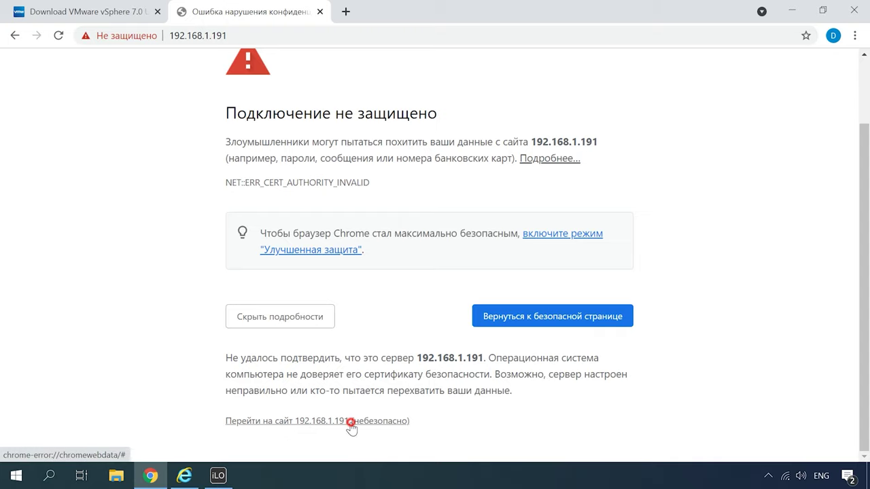
pyautogui.click(352, 422)
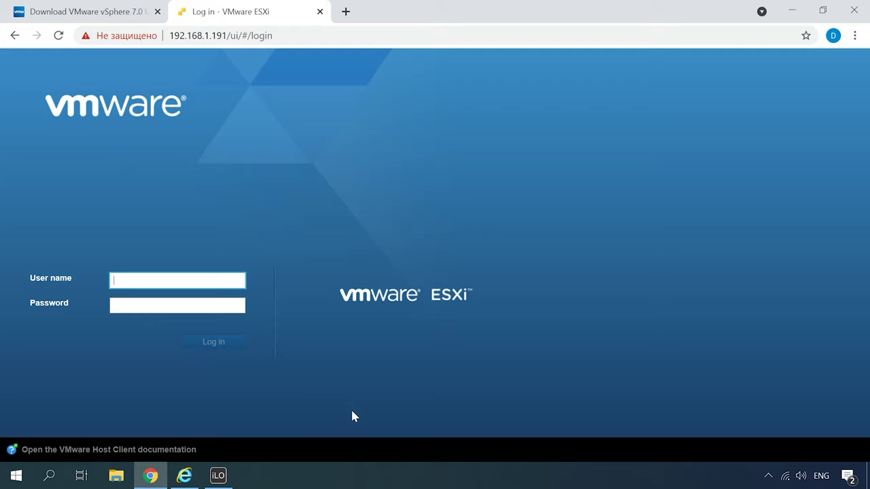
# Log in as root with the account password and opt out of the VMware Customer Experience Improvement Program
pyautogui.write('root')
pyautogui.press('Tab')
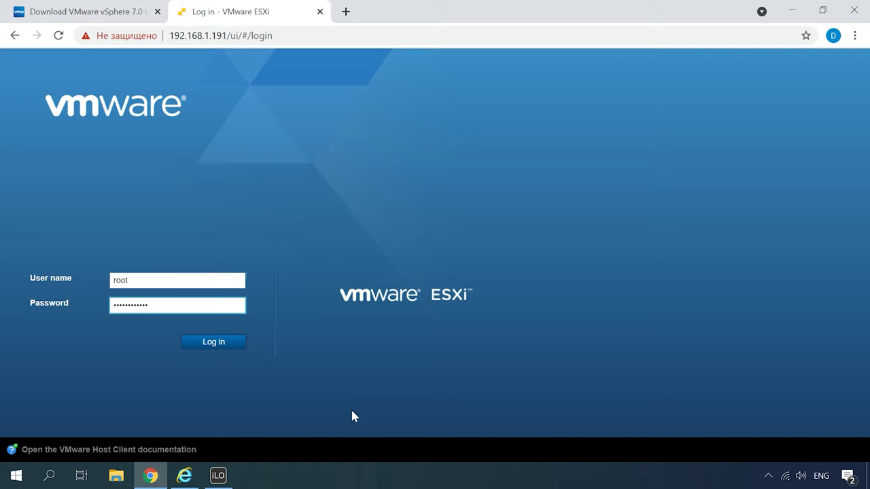
pyautogui.click(218, 348)
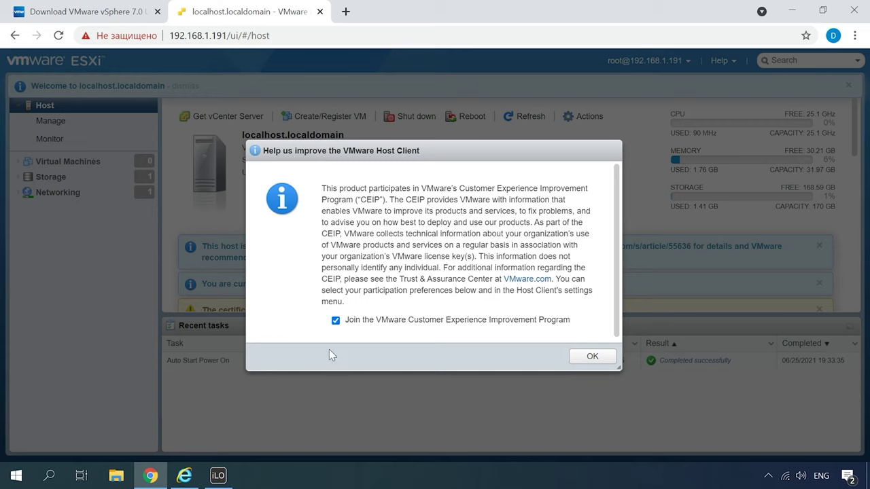
pyautogui.click(336, 321)
pyautogui.click(590, 358)
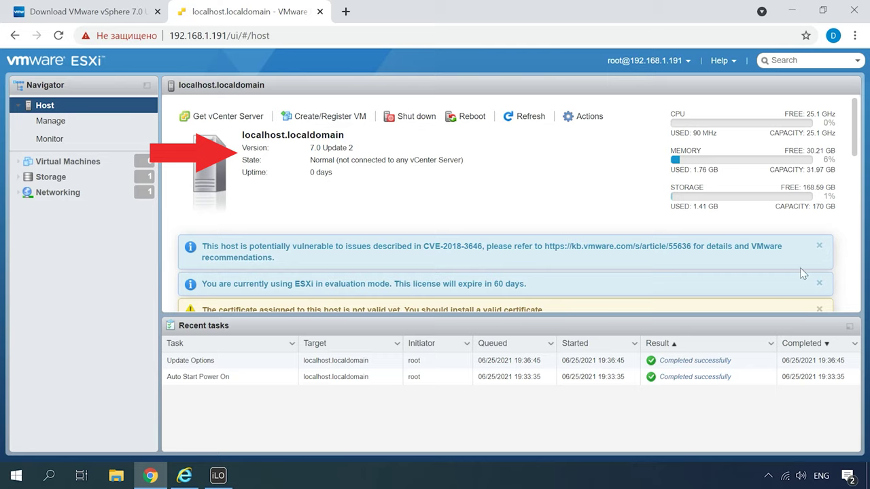
# Review the host overview and the details of datastore1 in the host's storage
pyautogui.moveTo(857, 128)
pyautogui.mouseDown()
pyautogui.moveTo(857, 286)
pyautogui.moveTo(856, 112)
pyautogui.mouseUp()
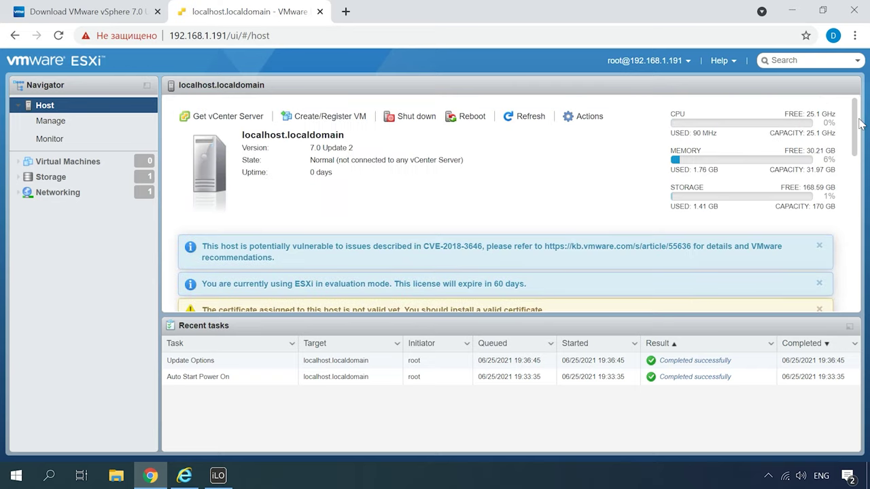
pyautogui.click(83, 180)
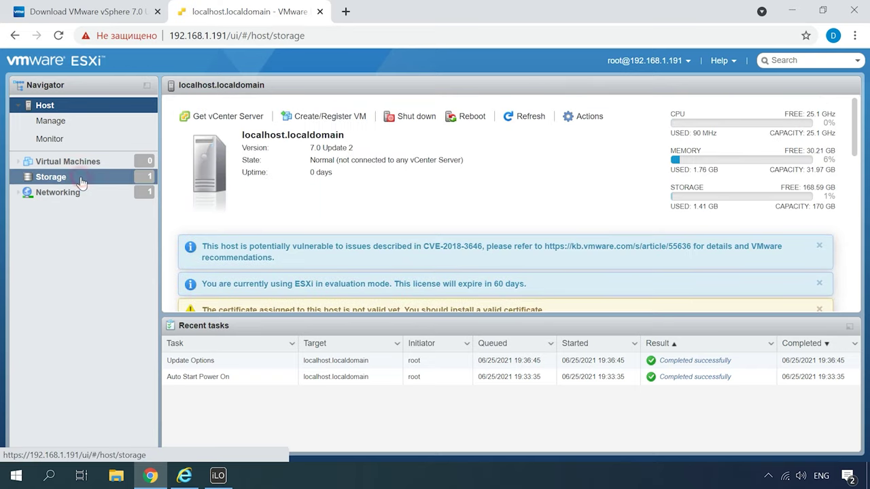
pyautogui.click(295, 187)
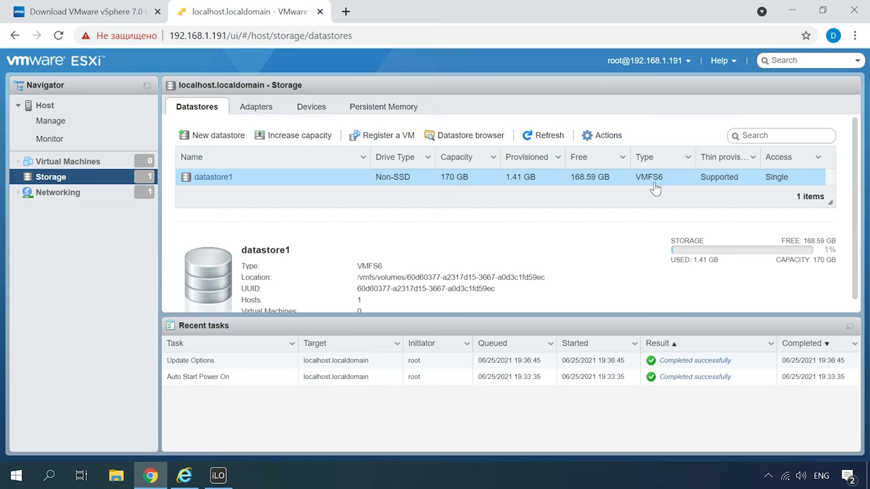
# Examine the host's port groups, viewing the details of VM Network and Management Network
pyautogui.click(47, 194)
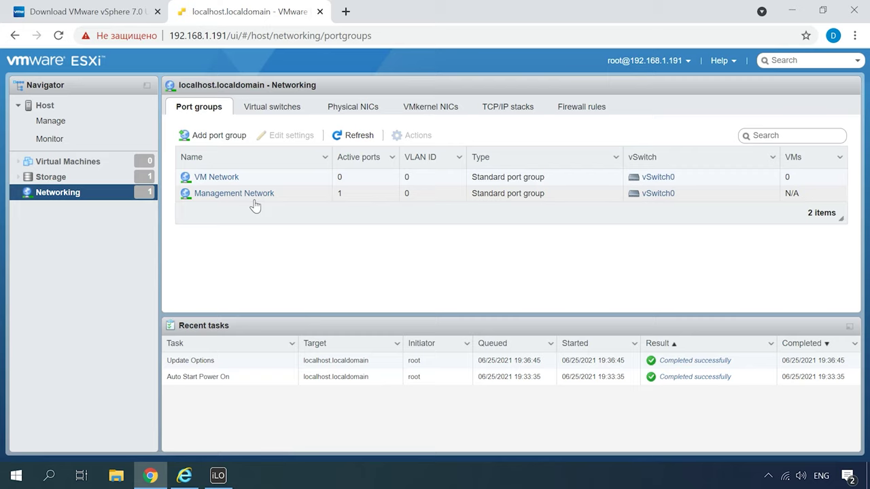
pyautogui.click(241, 180)
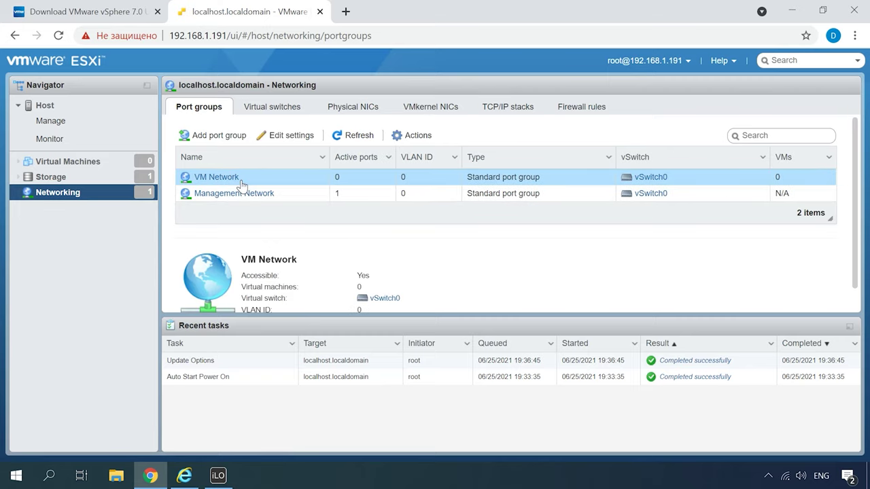
pyautogui.scroll(-1, 260, 233)
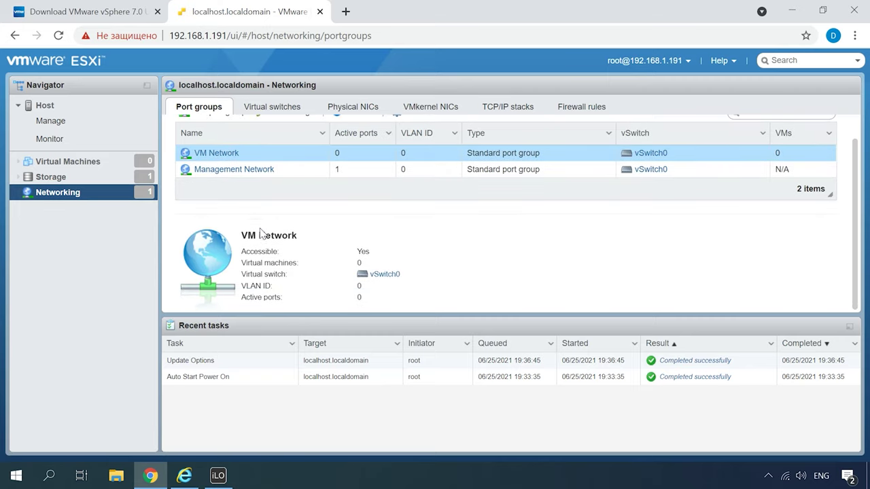
pyautogui.click(238, 171)
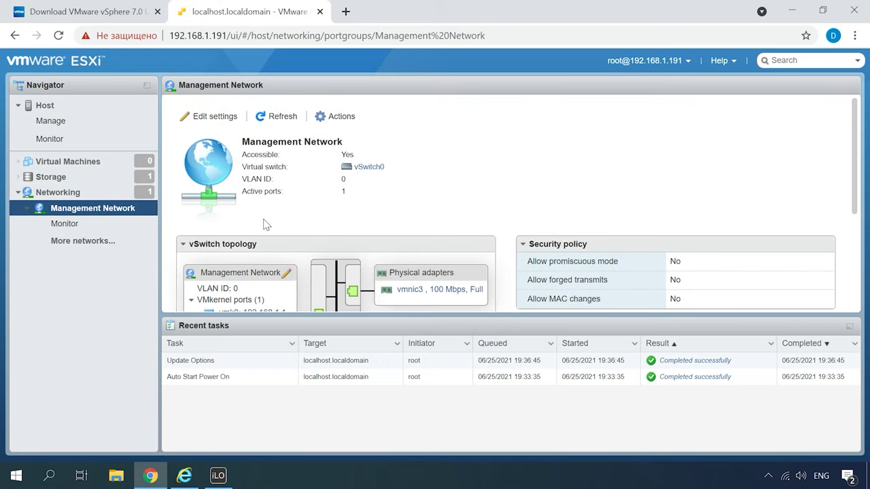
pyautogui.scroll(-3, 265, 224)
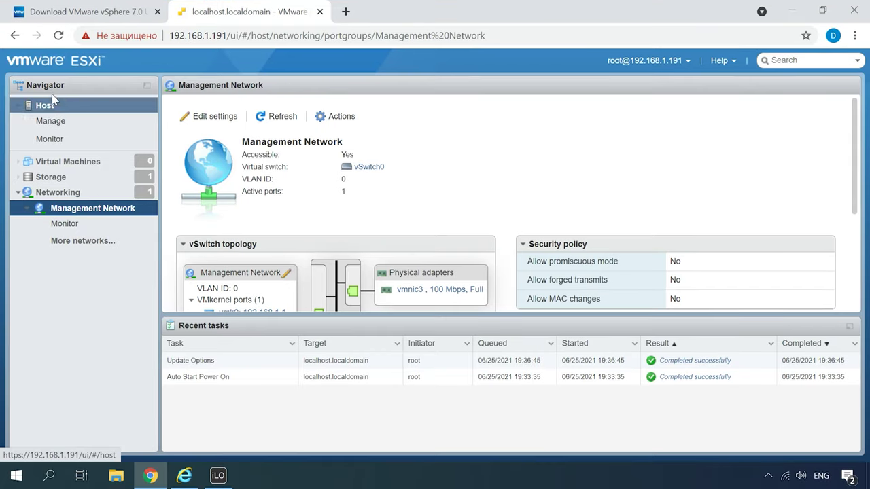
pyautogui.click(45, 92)
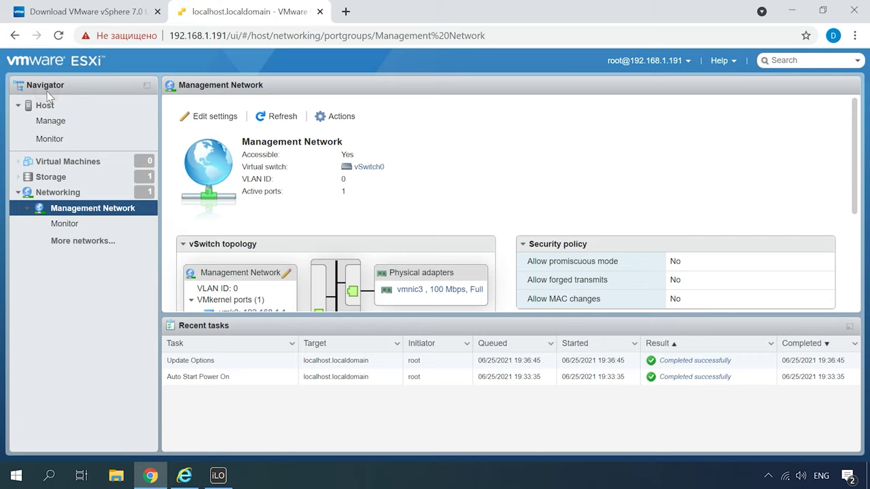
# Start a virtual machine on the host using the "Create a new virtual machine" creation type
pyautogui.click(92, 170)
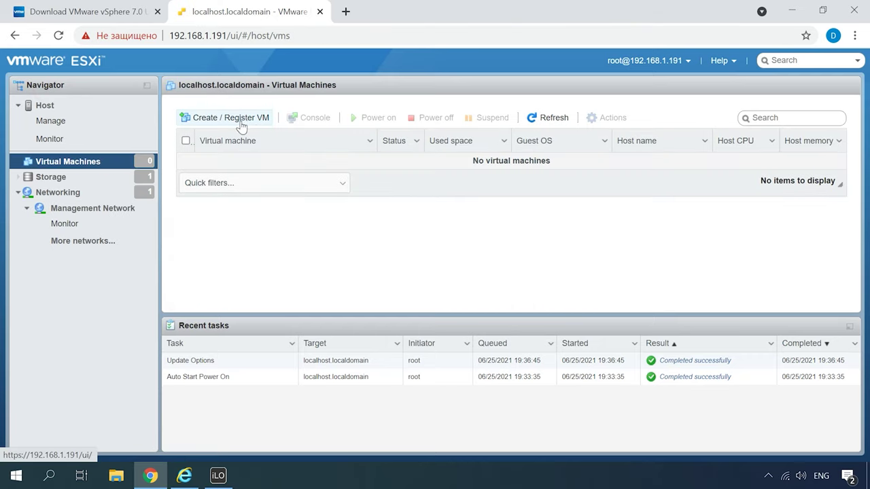
pyautogui.click(249, 122)
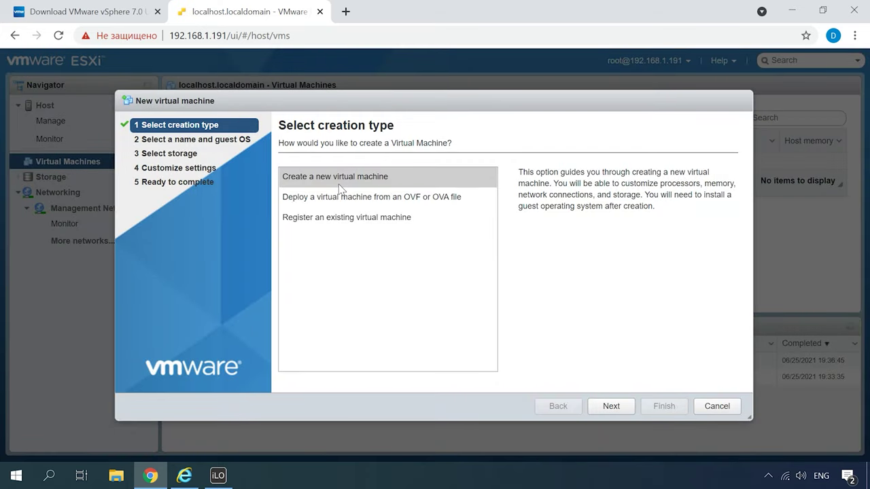
pyautogui.click(362, 198)
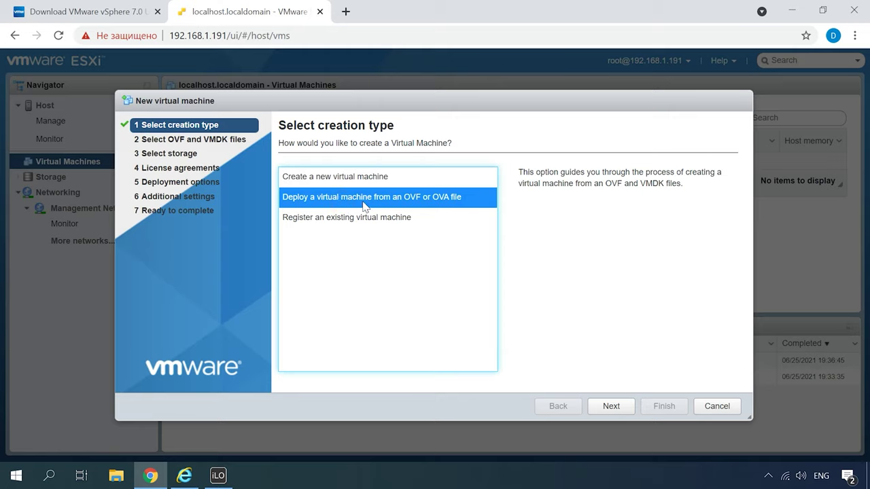
pyautogui.click(360, 221)
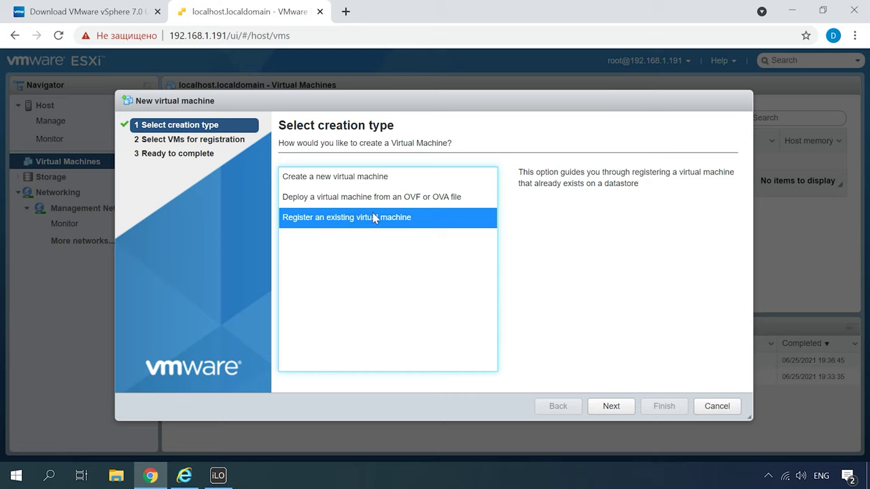
pyautogui.click(372, 179)
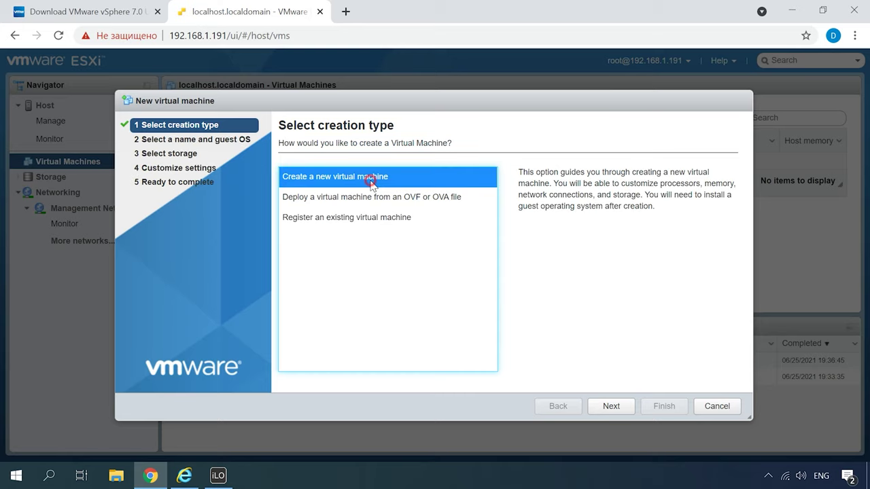
pyautogui.click(613, 411)
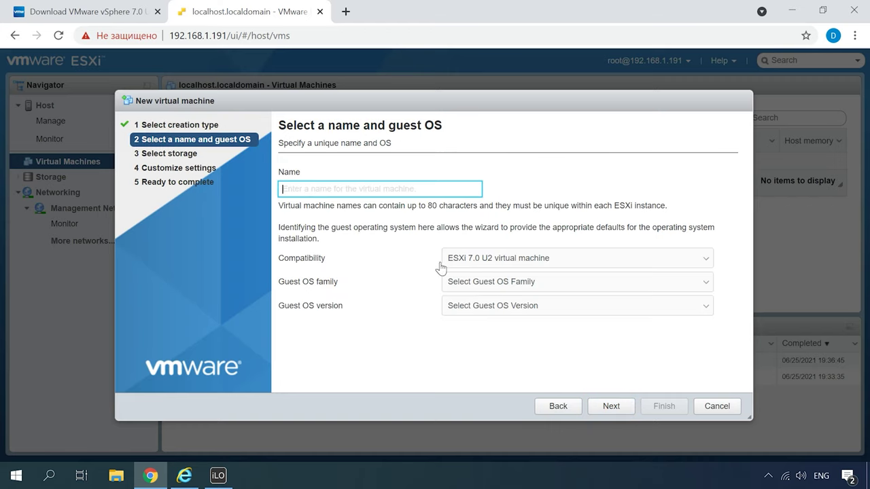
# Name the virtual machine win_10 and set its guest OS to Windows, version Microsoft Windows 10 (64-bit)
pyautogui.write('win_10')
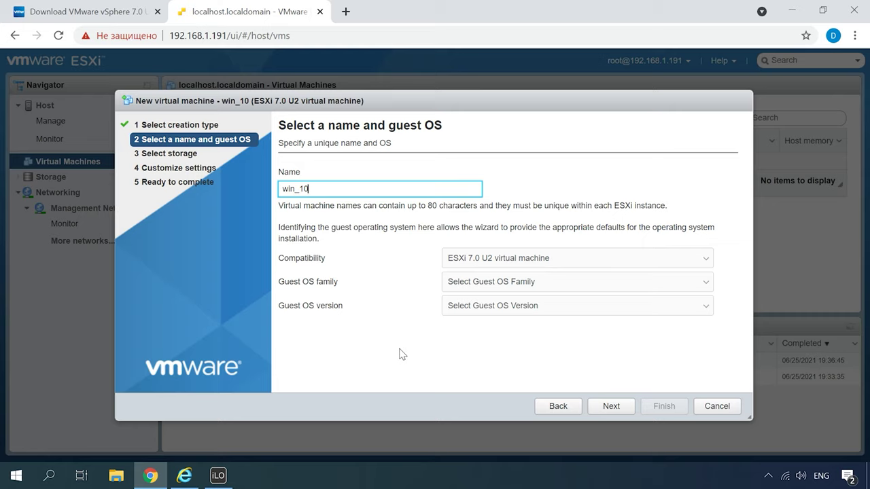
pyautogui.click(516, 282)
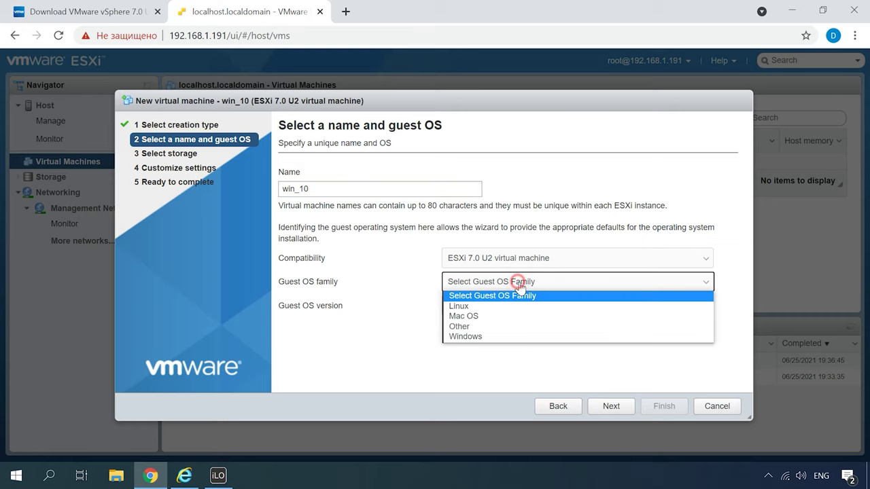
pyautogui.click(474, 336)
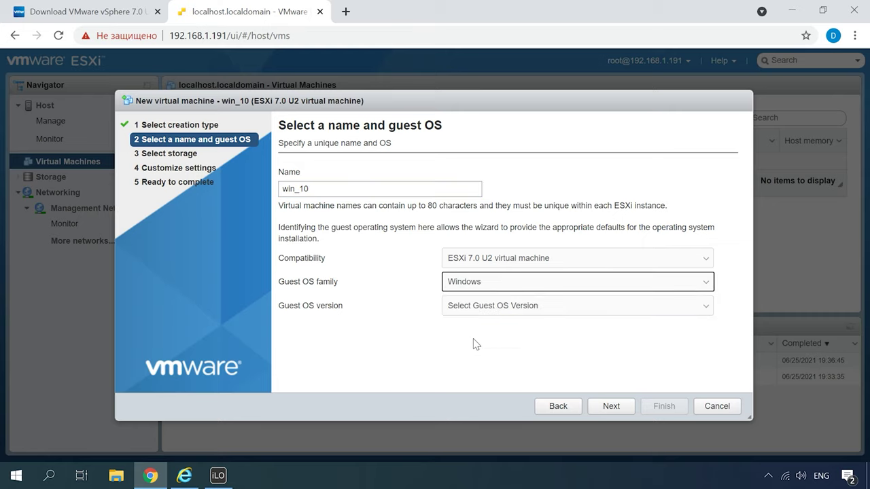
pyautogui.click(520, 307)
pyautogui.click(531, 137)
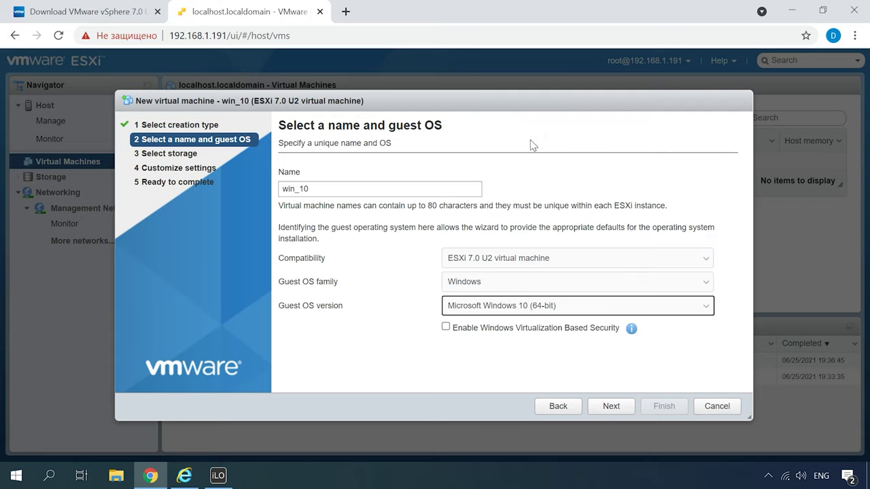
# Choose datastore1 as the storage for the virtual machine's configuration files and virtual disks
pyautogui.click(617, 411)
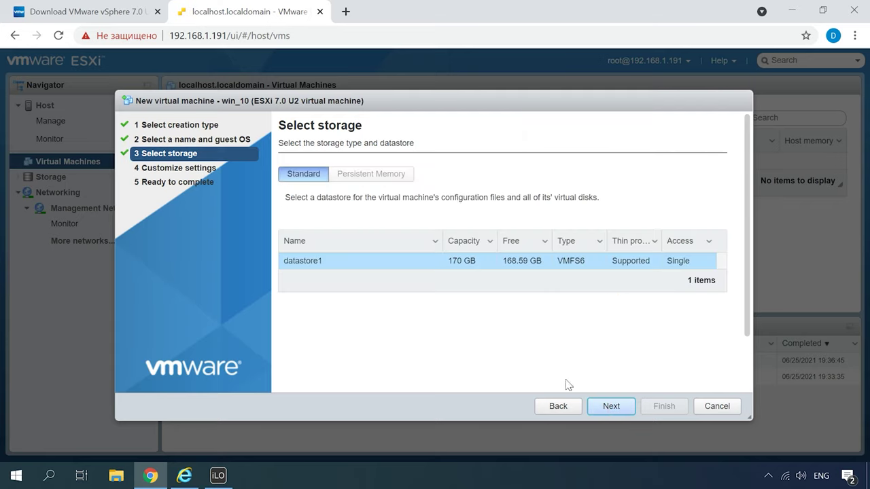
pyautogui.click(306, 265)
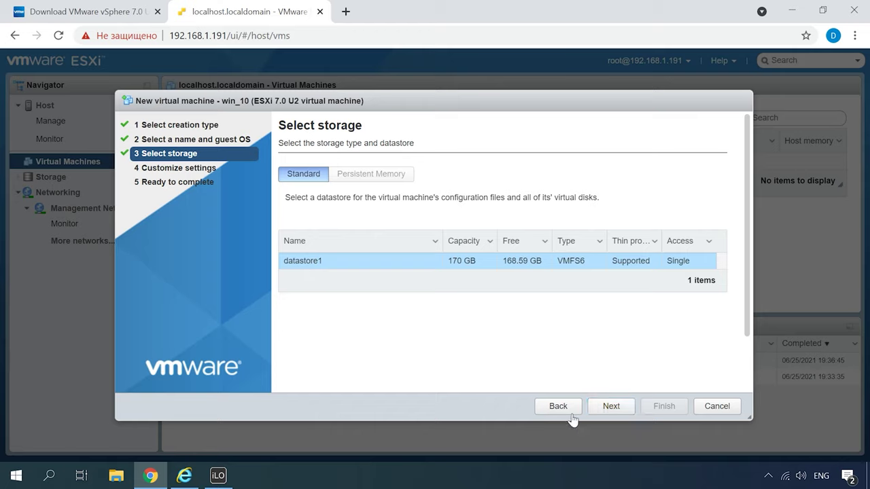
pyautogui.click(618, 412)
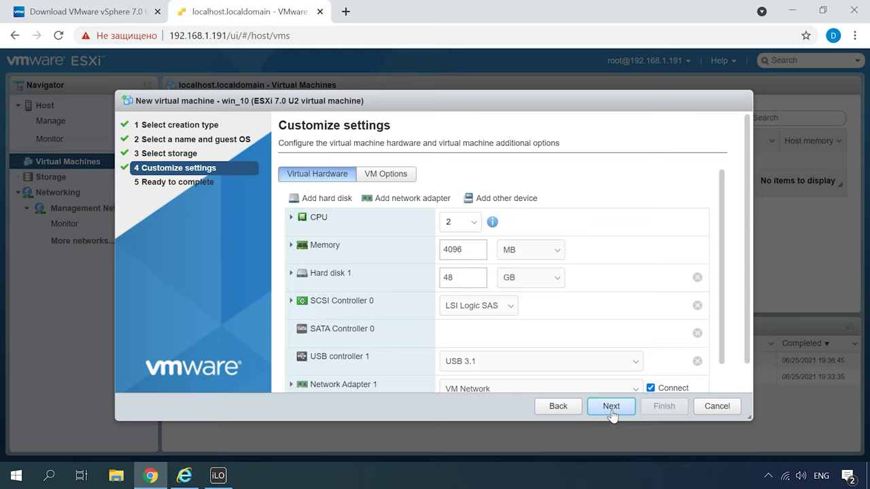
# Check the virtual machine's CPU count, memory size and Hard disk 1 capacity
pyautogui.click(469, 223)
pyautogui.click(468, 223)
pyautogui.click(472, 252)
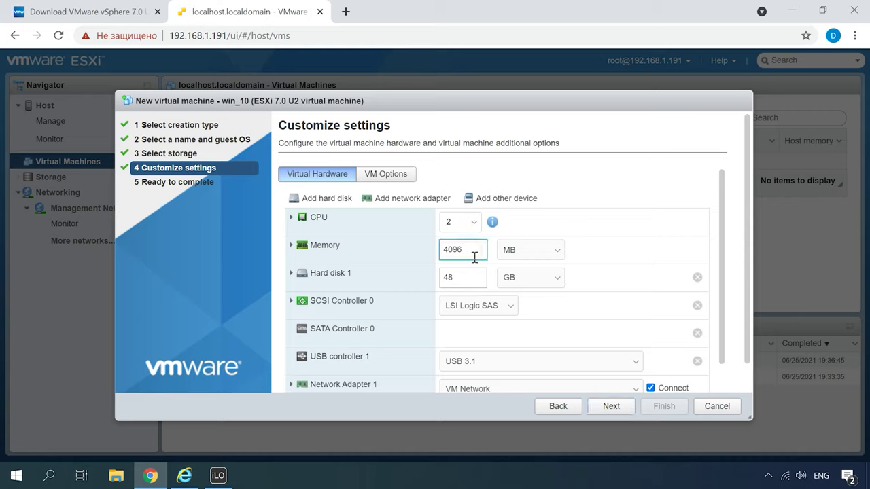
pyautogui.click(469, 281)
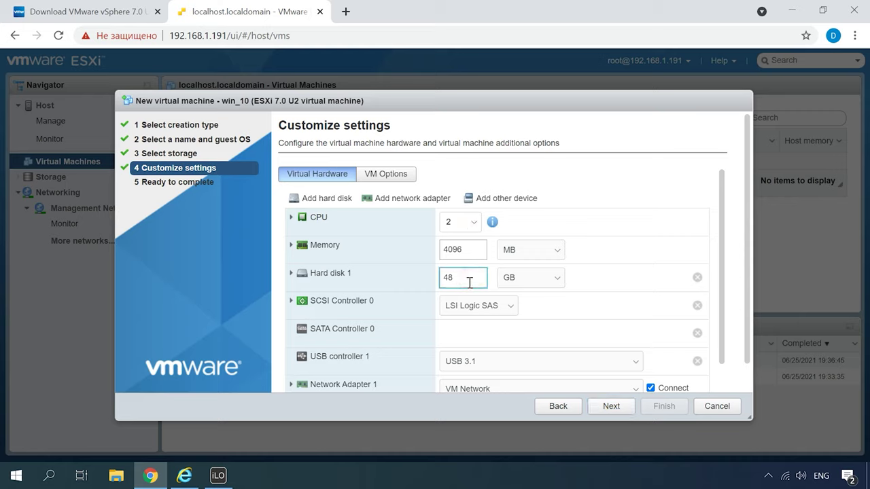
# Expand CD/DVD Drive 1 in the virtual hardware and set its source to Datastore ISO file
pyautogui.scroll(-1, 485, 316)
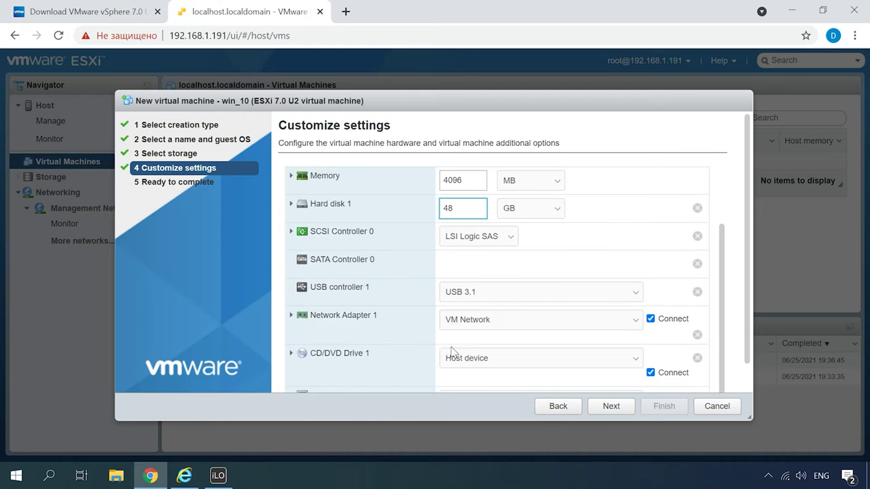
pyautogui.click(399, 355)
pyautogui.scroll(-1, 408, 358)
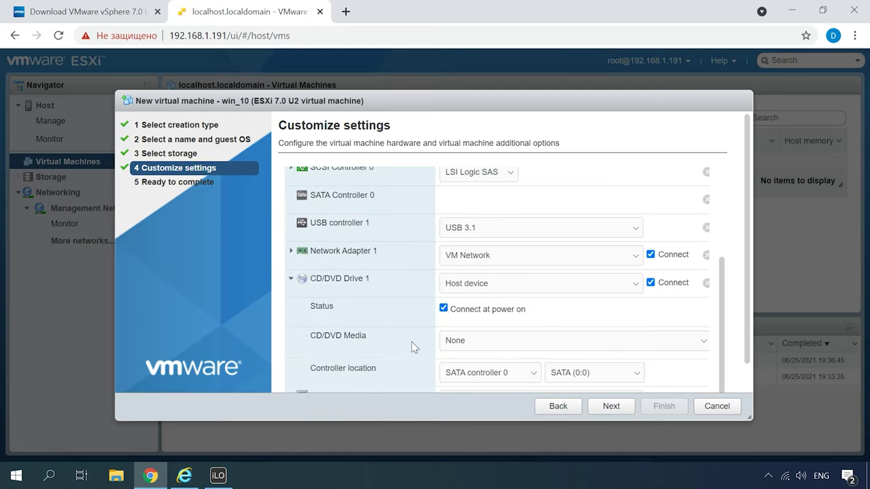
pyautogui.click(636, 285)
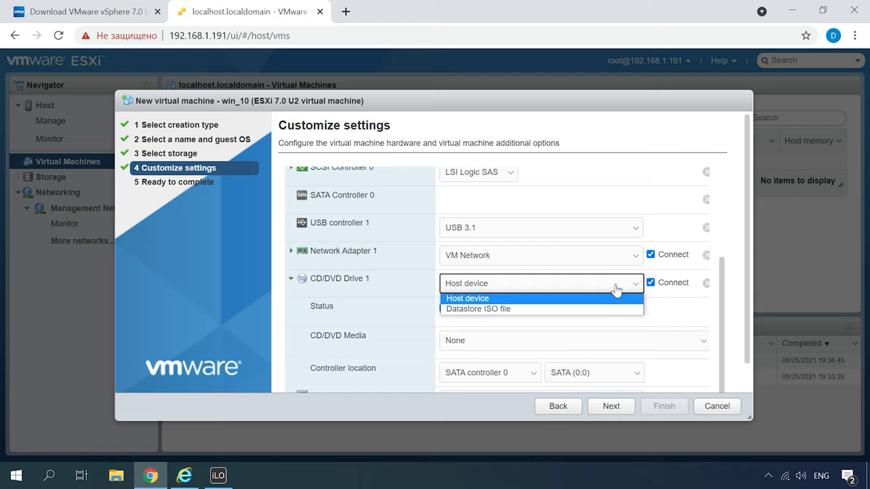
pyautogui.click(496, 310)
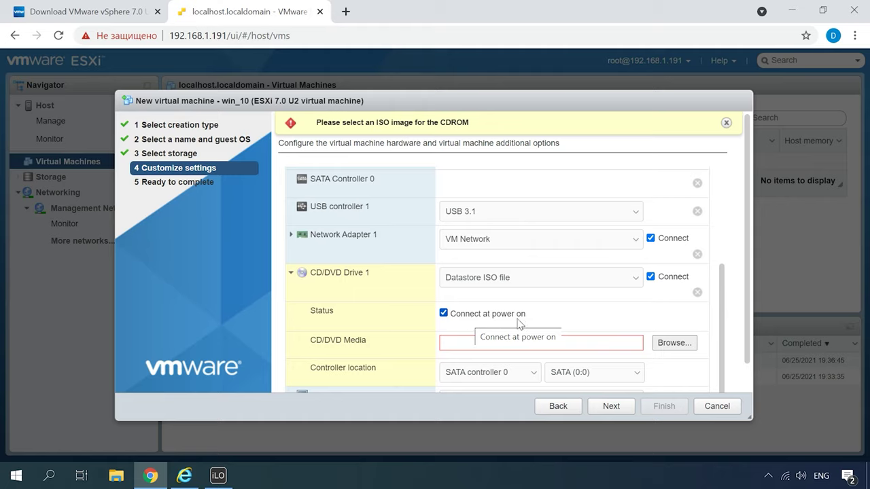
# Upload Windows10x64.iso from the local disk to datastore1 through the CD/DVD media's datastore browser
pyautogui.click(673, 343)
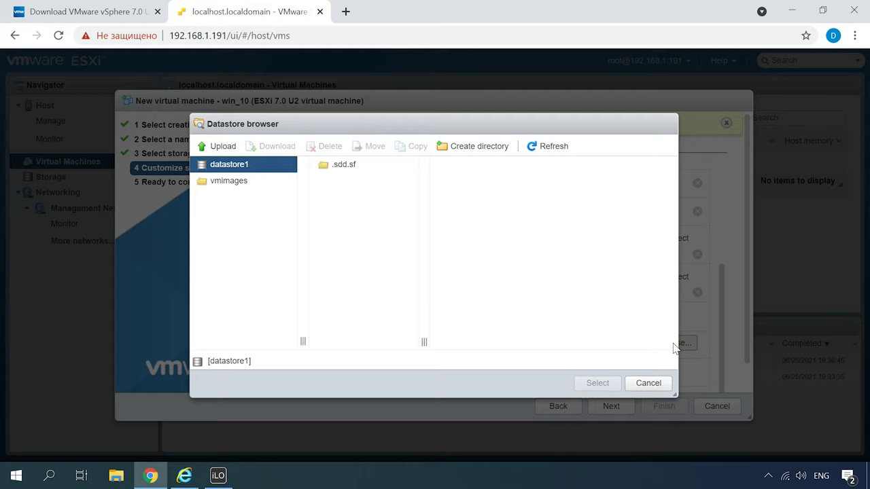
pyautogui.click(216, 148)
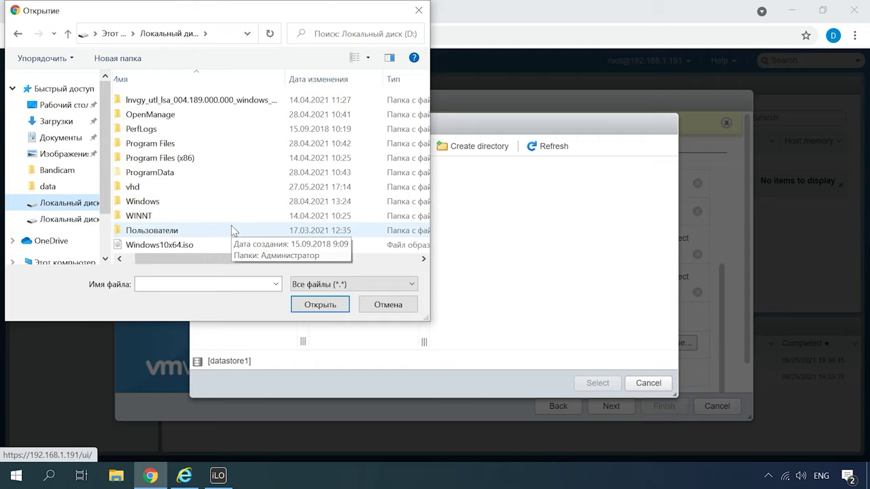
pyautogui.click(163, 247)
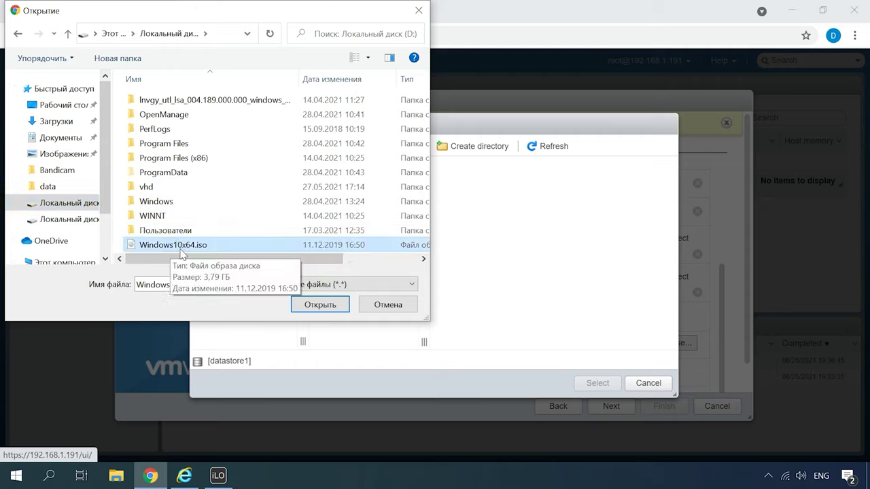
pyautogui.click(321, 306)
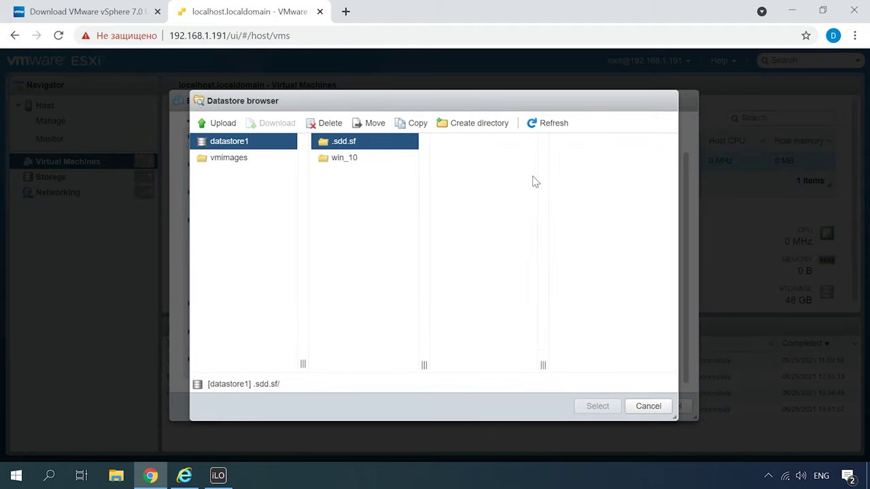
# Choose Windows10x64.iso from datastore1's win_10 folder as the CD/DVD media and finish creating the virtual machine
pyautogui.click(351, 166)
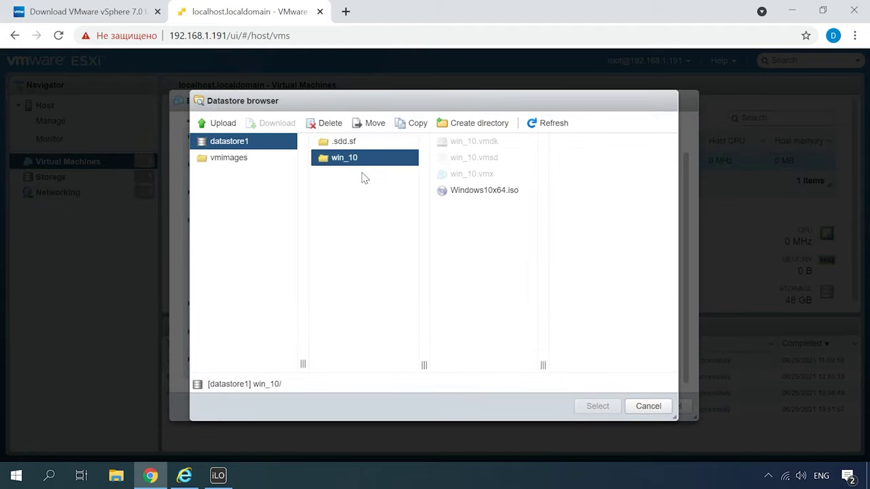
pyautogui.click(491, 197)
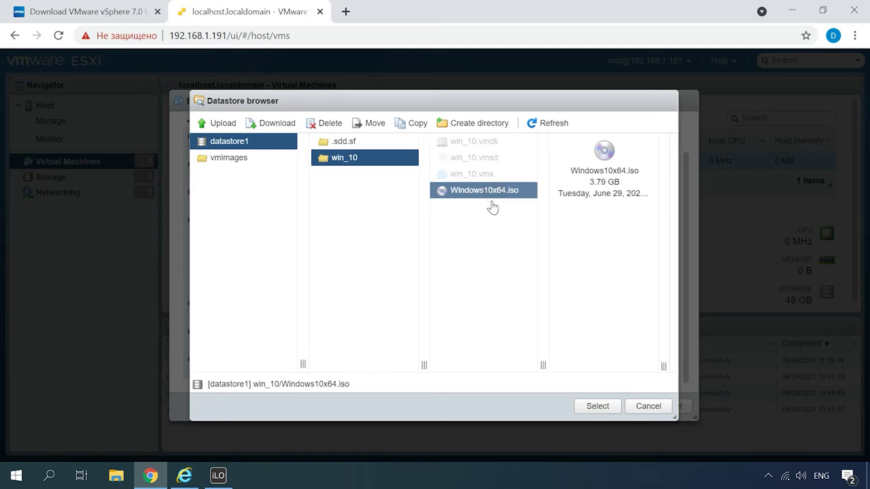
pyautogui.click(601, 411)
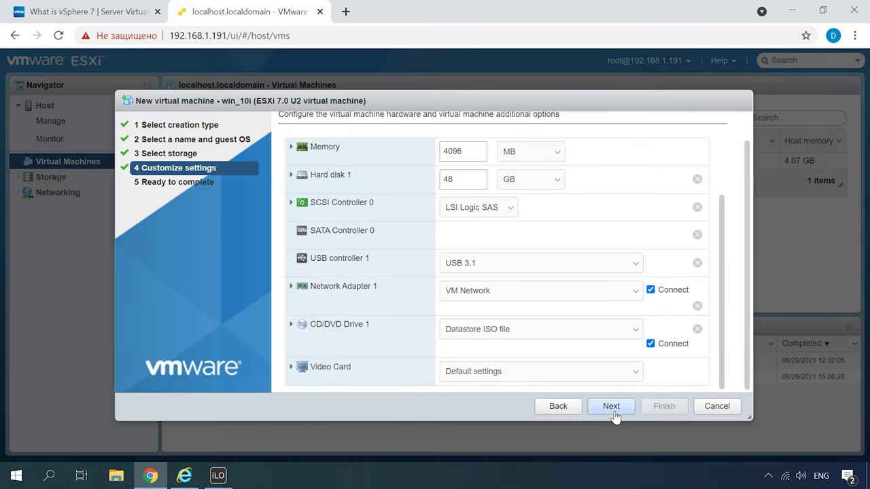
pyautogui.click(611, 406)
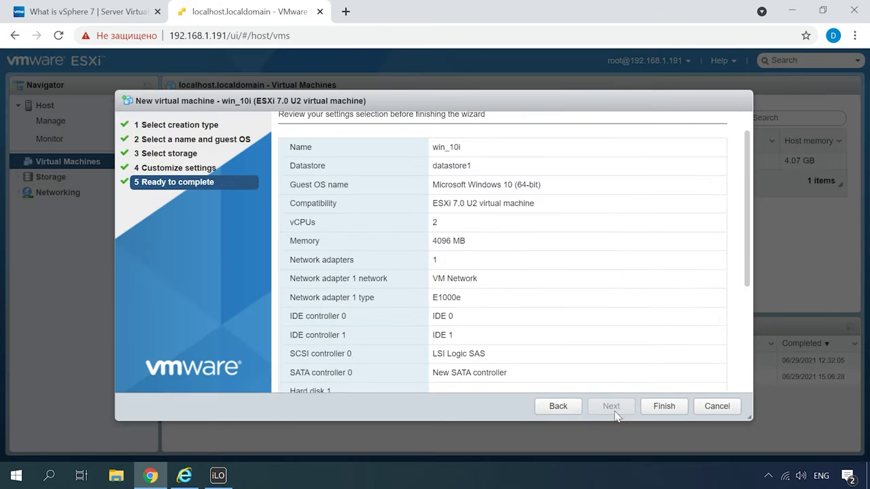
pyautogui.click(653, 411)
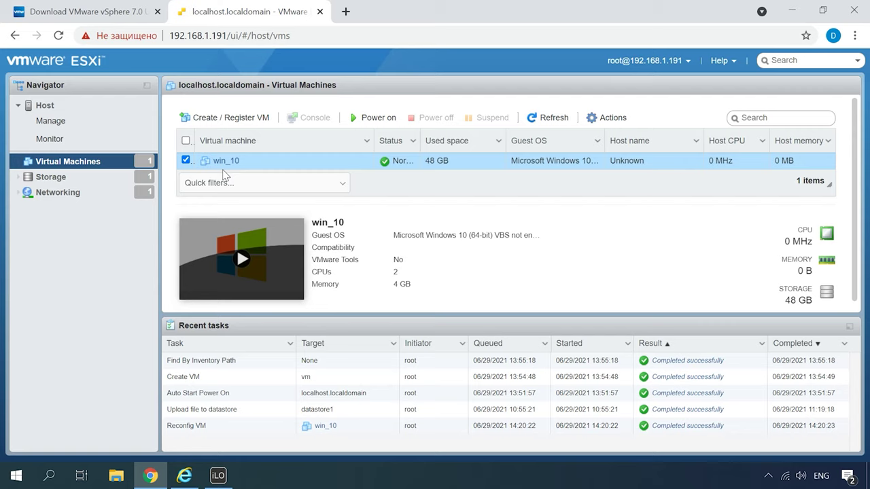
# Power on the win_10 virtual machine, open its console and boot it from the CD/DVD
pyautogui.click(253, 163)
pyautogui.click(374, 123)
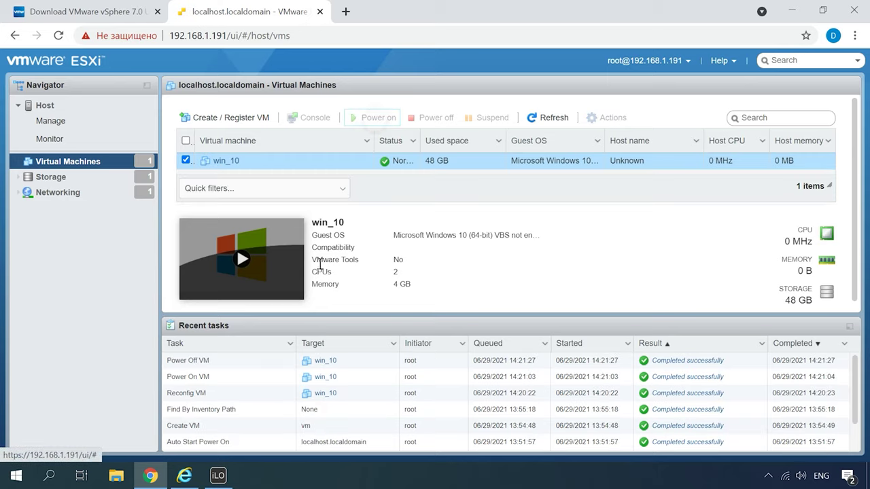
pyautogui.click(288, 260)
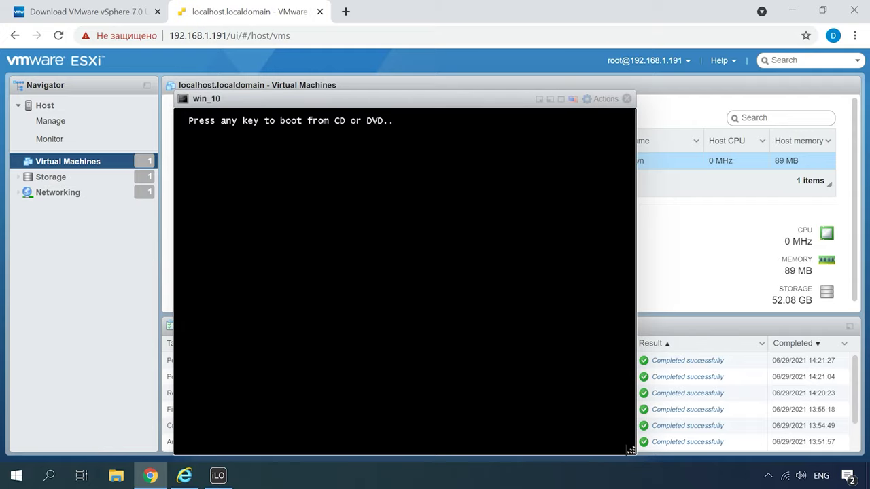
pyautogui.press('Return')
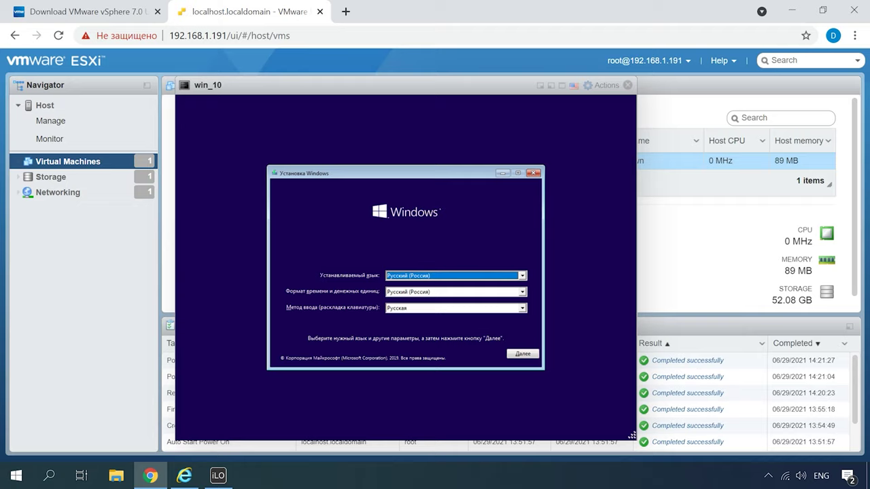
# Start the Windows installation with the default Russian language settings and choose the Windows 10 Pro edition
pyautogui.click(529, 357)
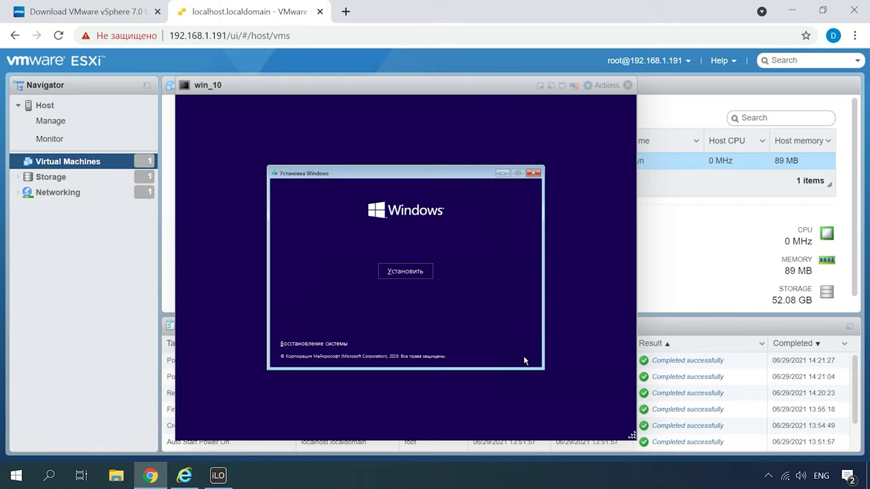
pyautogui.click(412, 277)
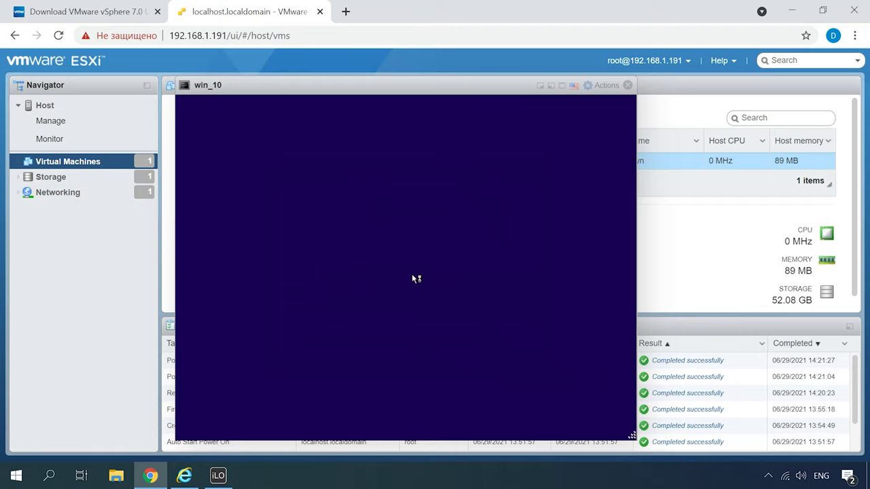
pyautogui.click(447, 346)
pyautogui.click(340, 233)
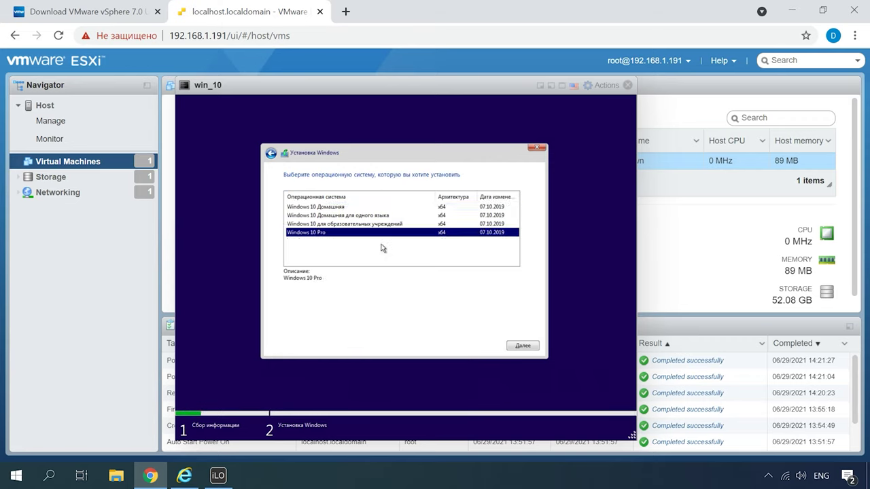
pyautogui.click(522, 345)
# Accept the Windows licence terms and start installing onto the unallocated space of disk 0
pyautogui.click(328, 325)
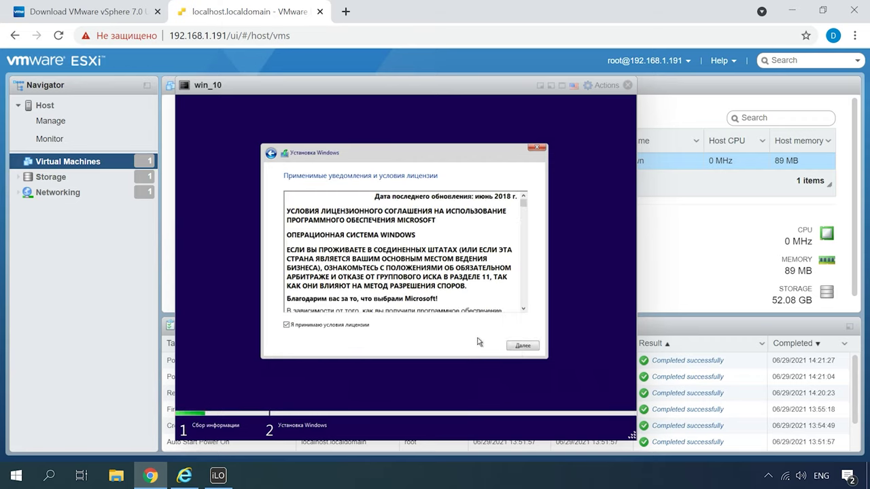
pyautogui.click(522, 346)
pyautogui.click(356, 264)
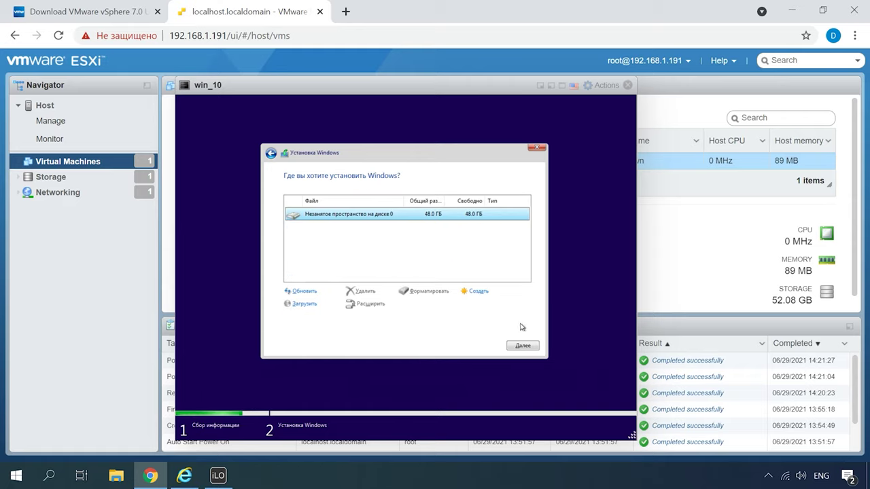
pyautogui.click(522, 346)
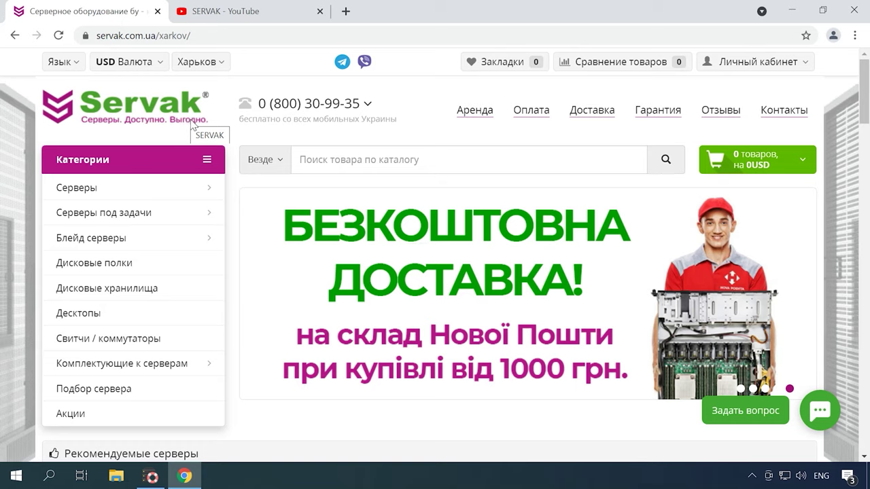
# Look through the recommended servers, useful videos and service offers on the Servak home page
pyautogui.scroll(-5, 282, 224)
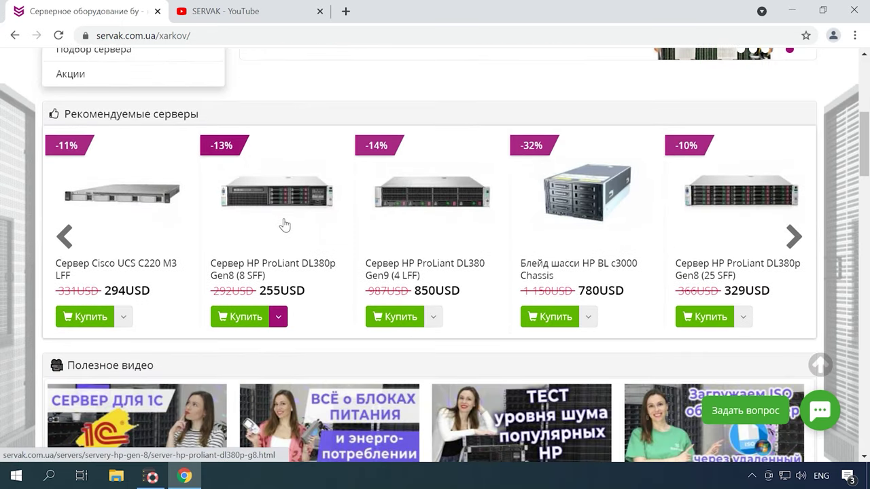
pyautogui.click(794, 240)
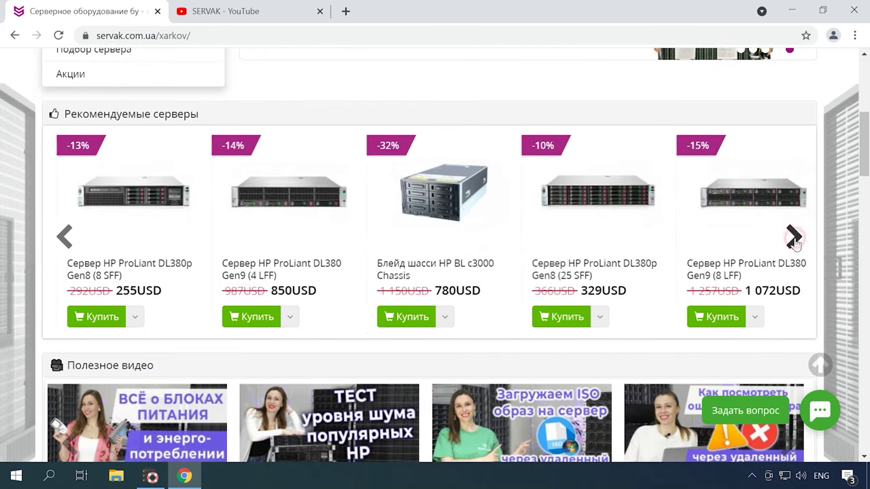
pyautogui.click(794, 240)
pyautogui.click(794, 239)
pyautogui.click(794, 240)
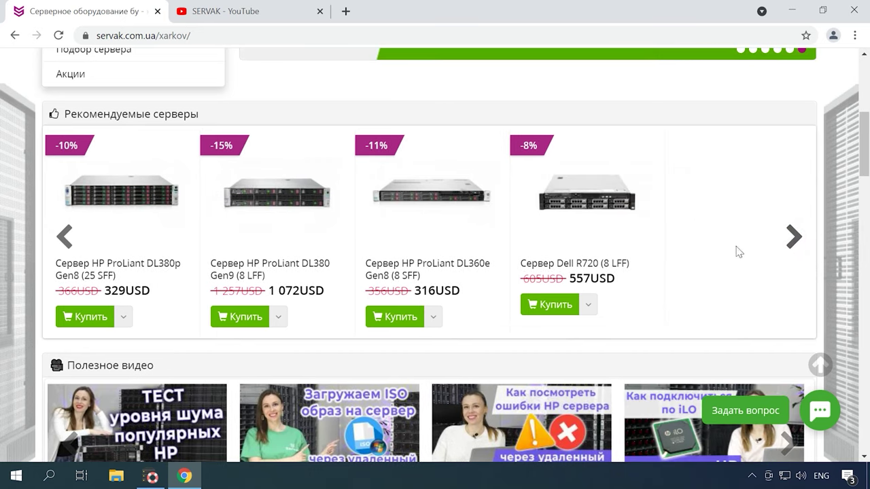
pyautogui.scroll(-2, 275, 228)
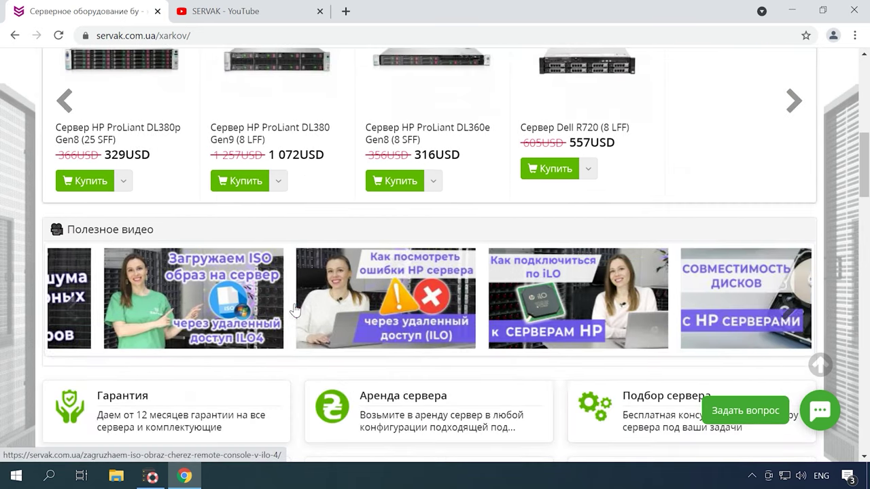
pyautogui.scroll(-3, 294, 310)
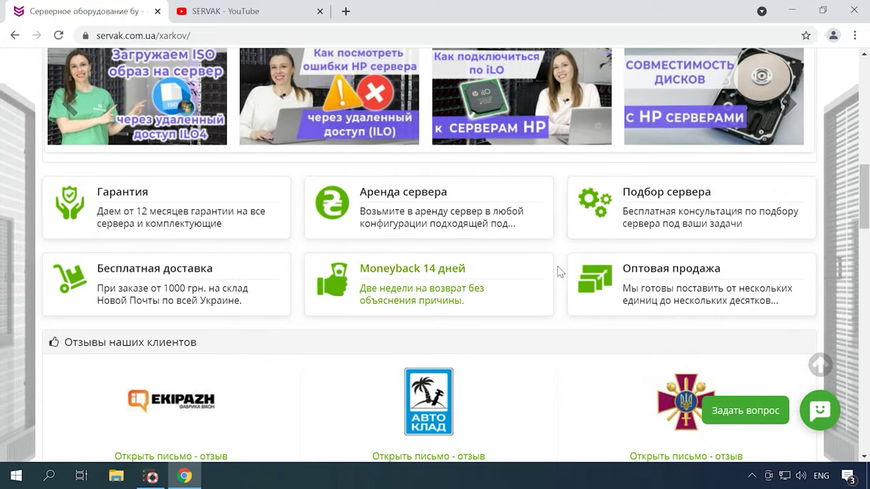
pyautogui.scroll(1, 729, 251)
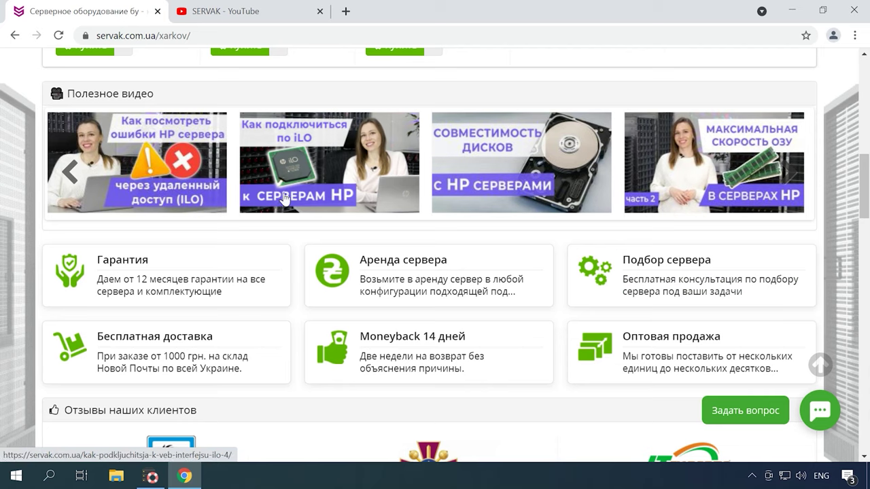
# Switch to the SERVAK YouTube channel and look over its videos
pyautogui.click(258, 19)
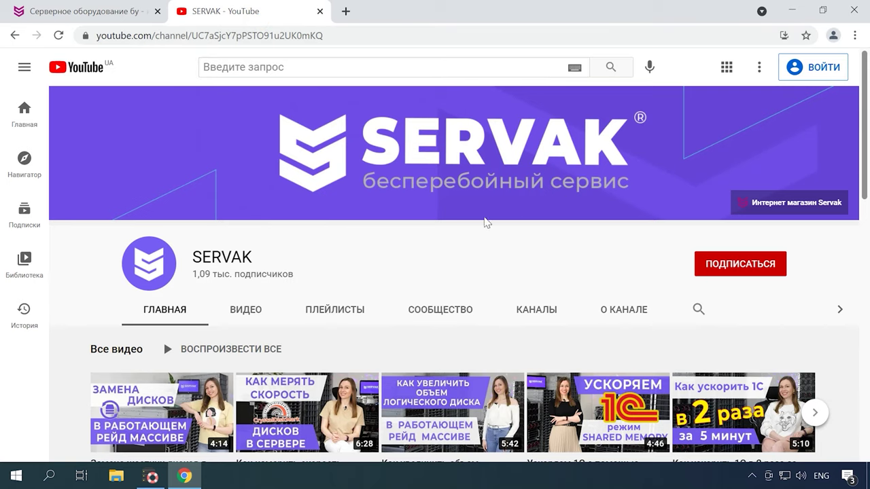
pyautogui.scroll(-3, 322, 334)
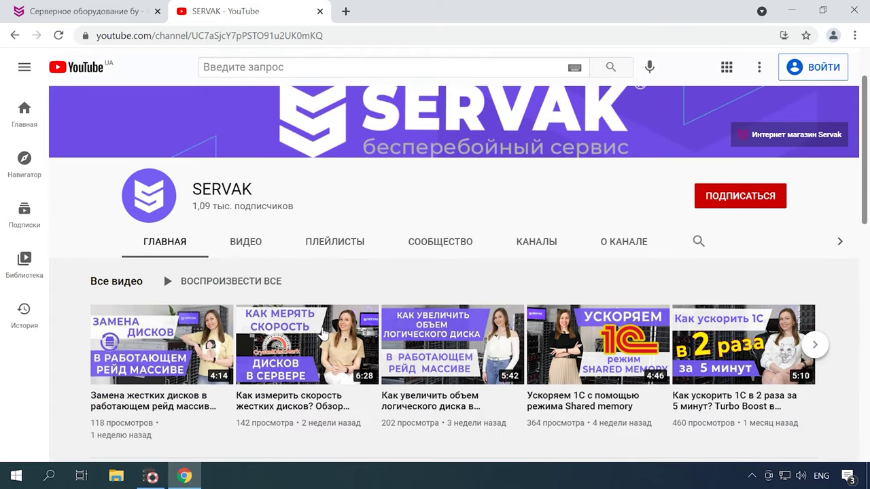